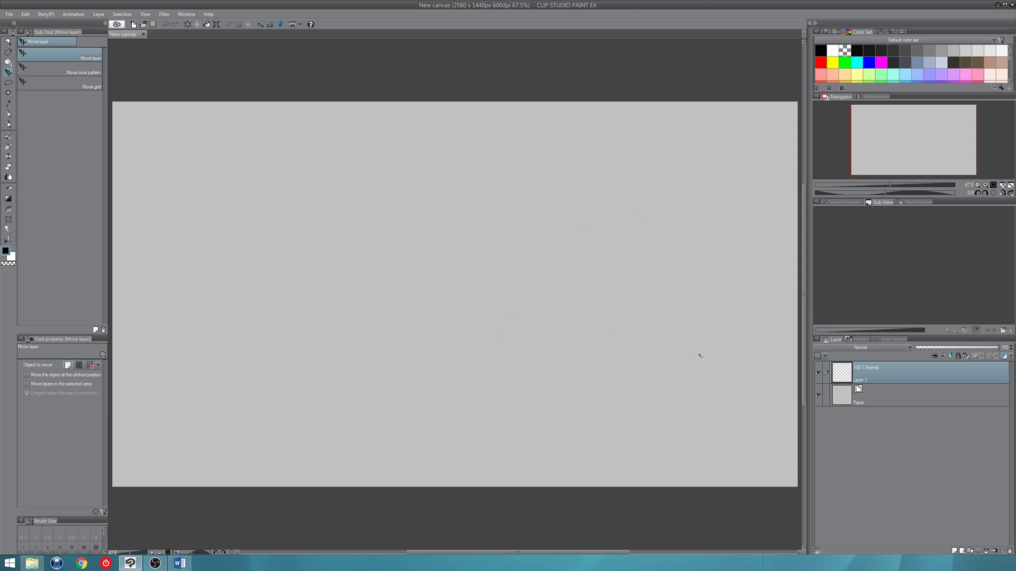
# Step: Start a Sub View image import and browse to the References folder on the D: drive
pyautogui.scroll(-1, 701, 356)
pyautogui.scroll(1, 696, 347)
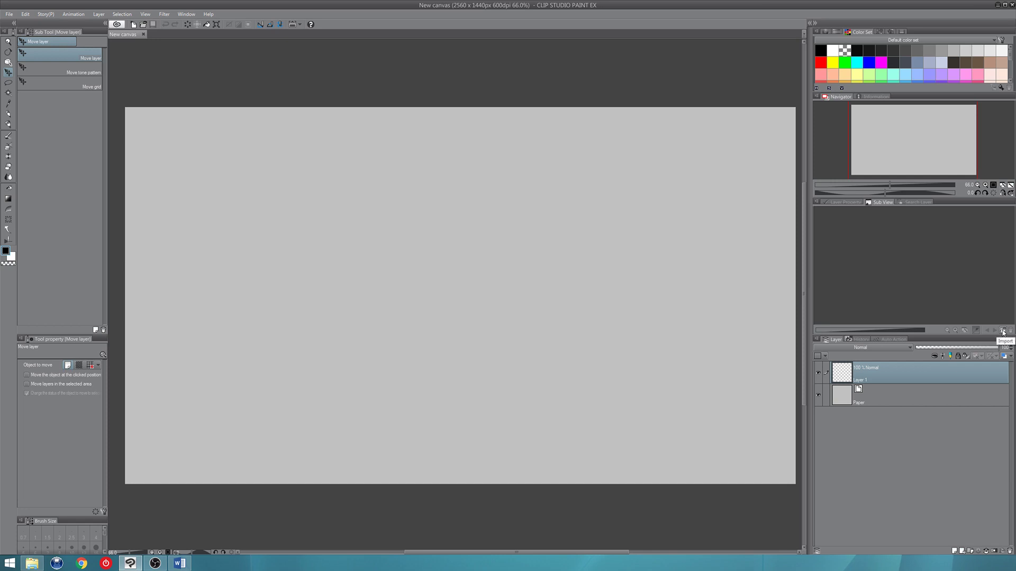
pyautogui.click(1003, 330)
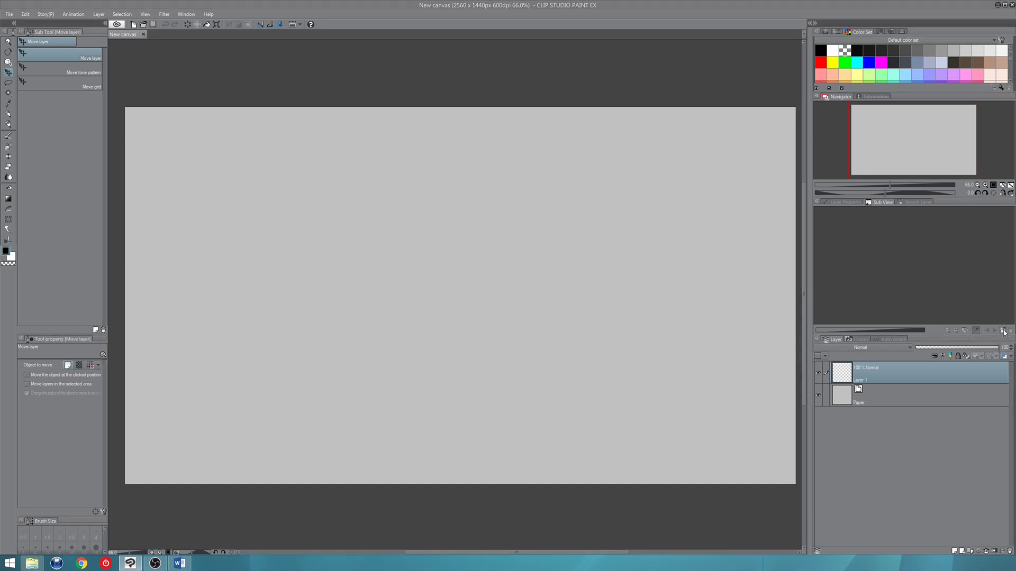
pyautogui.moveTo(612, 186); pyautogui.dragTo(801, 211)
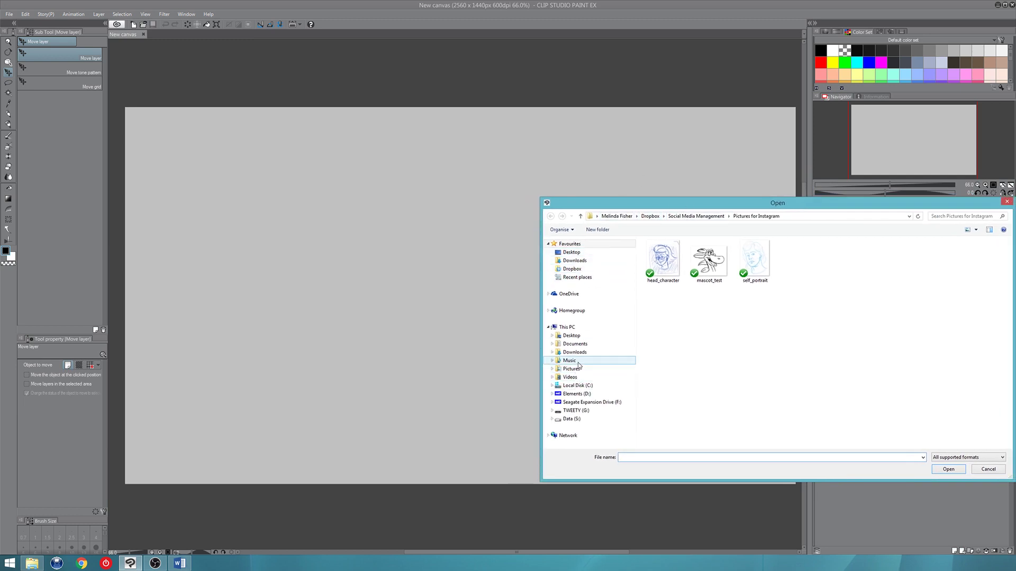
pyautogui.click(589, 394)
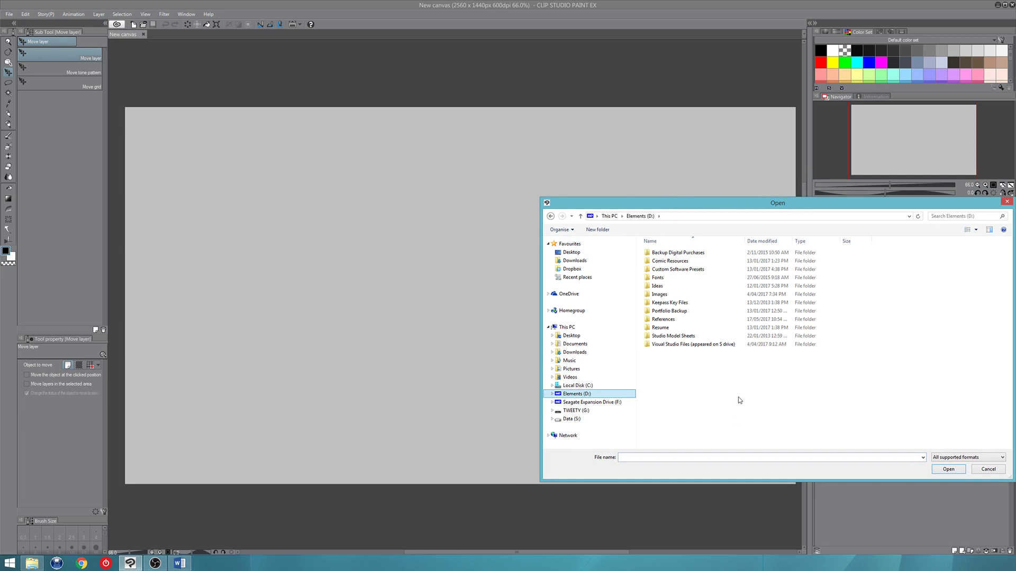
pyautogui.click(664, 320)
pyautogui.doubleClick(661, 321)
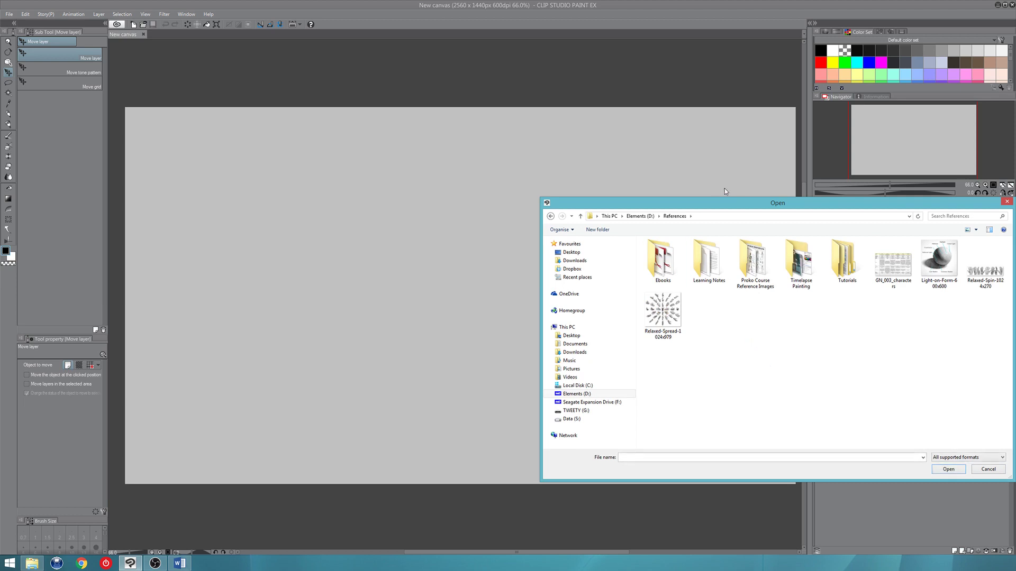
# Step: Select Relaxed-Spread-1024x979, Relaxed-Spin-1024x270 and Light-on-Form-600x600 and load them as references
pyautogui.moveTo(714, 206); pyautogui.dragTo(590, 187)
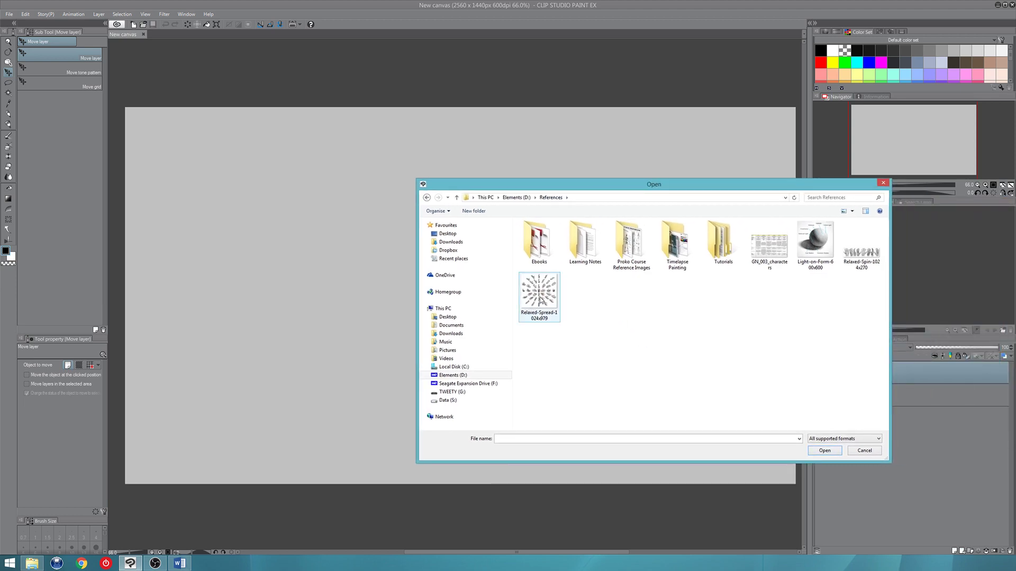
pyautogui.click(540, 301)
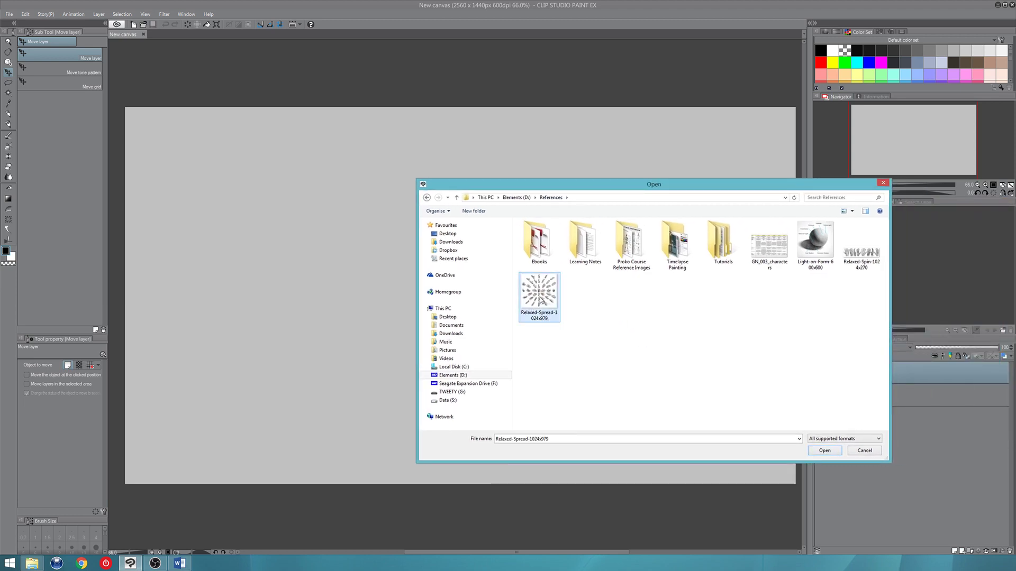
pyautogui.keyDown('ctrl'); pyautogui.click(868, 257); pyautogui.keyUp('ctrl')
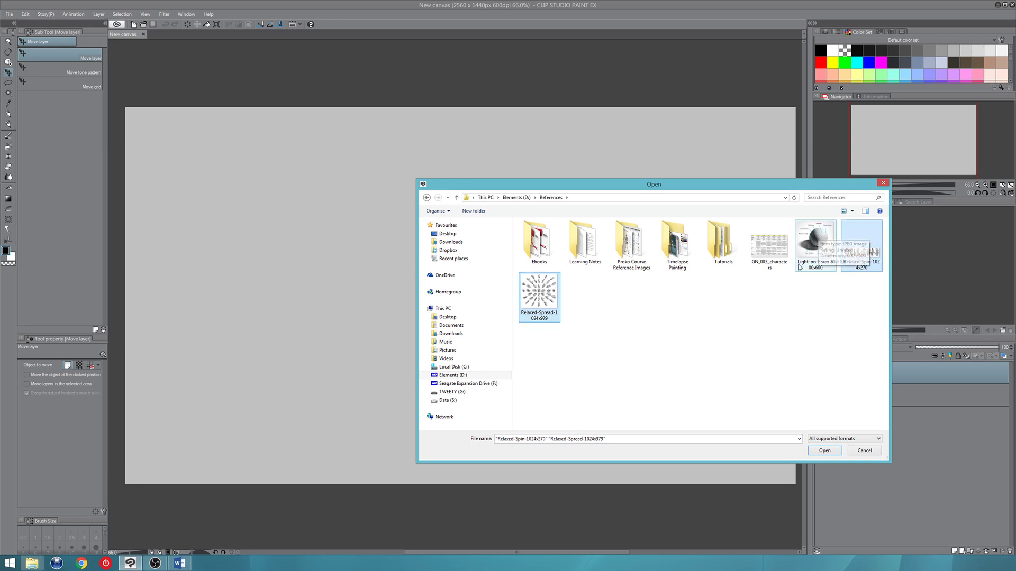
pyautogui.keyDown('ctrl'); pyautogui.click(814, 235); pyautogui.keyUp('ctrl')
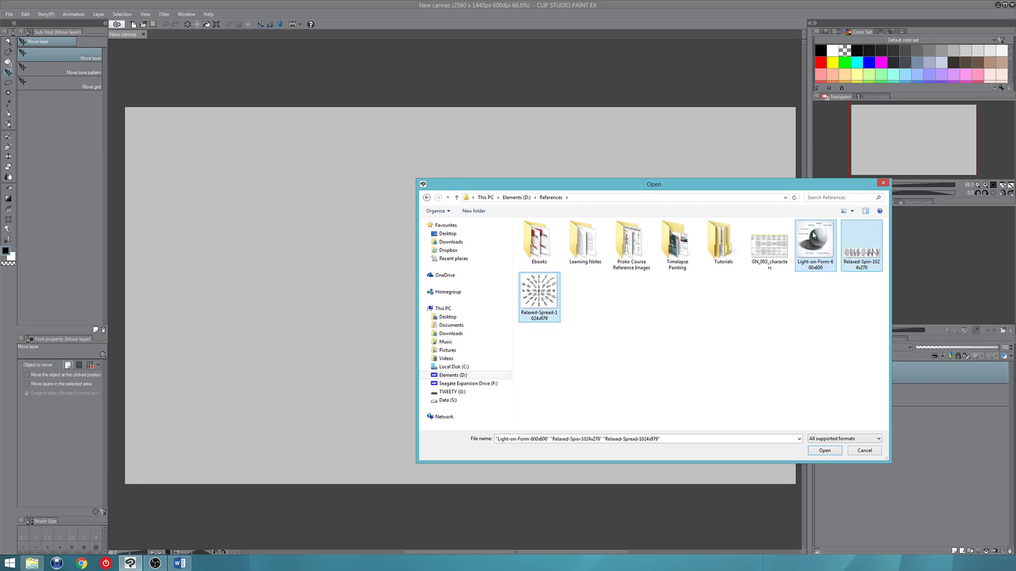
pyautogui.click(820, 452)
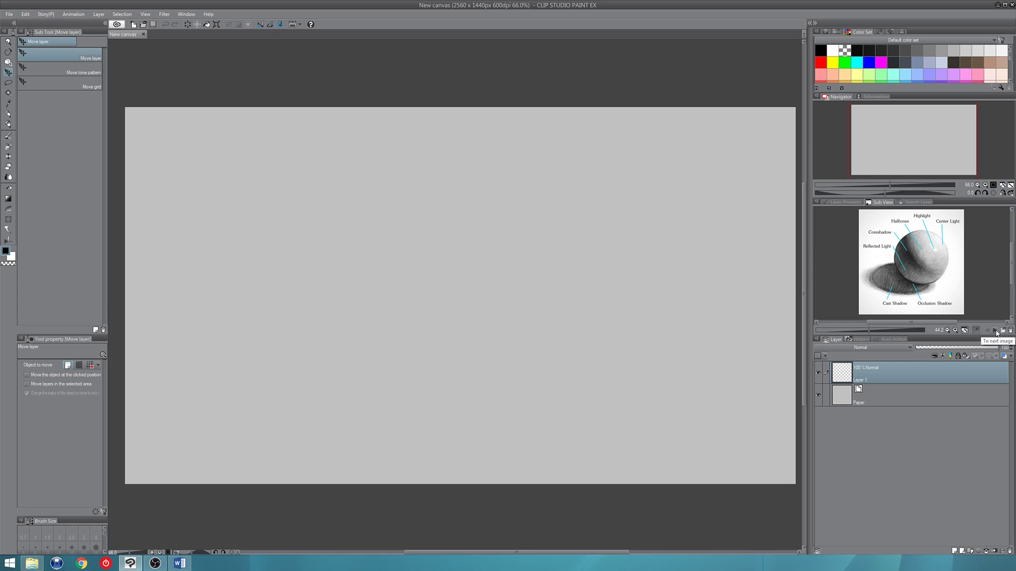
pyautogui.click(994, 331)
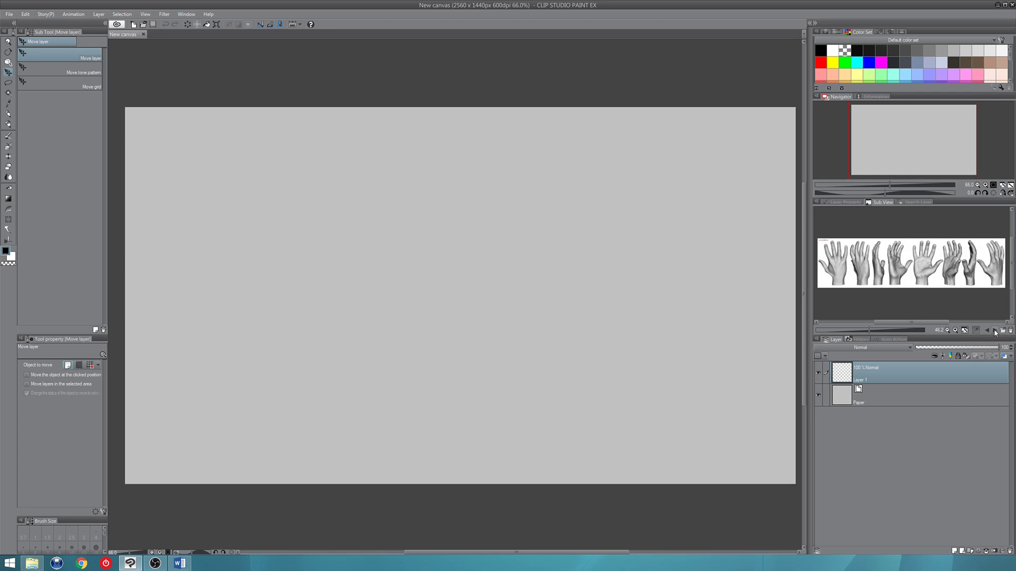
pyautogui.click(995, 330)
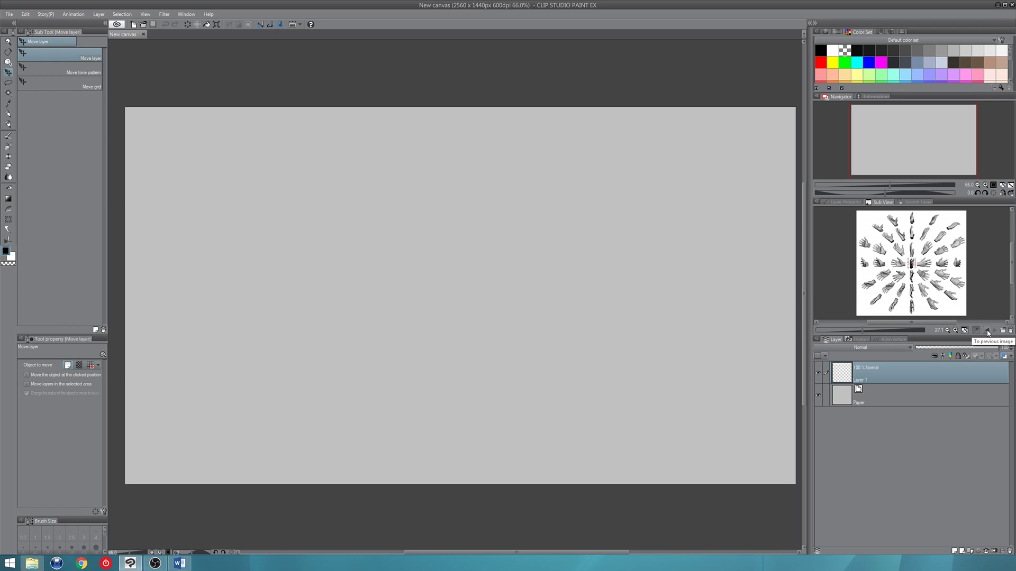
pyautogui.click(987, 332)
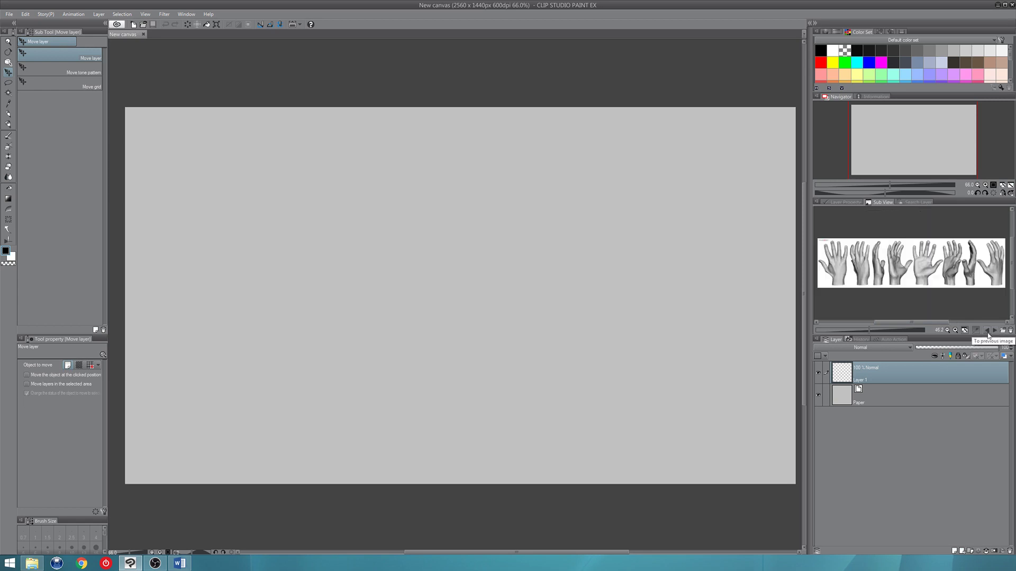
pyautogui.click(987, 332)
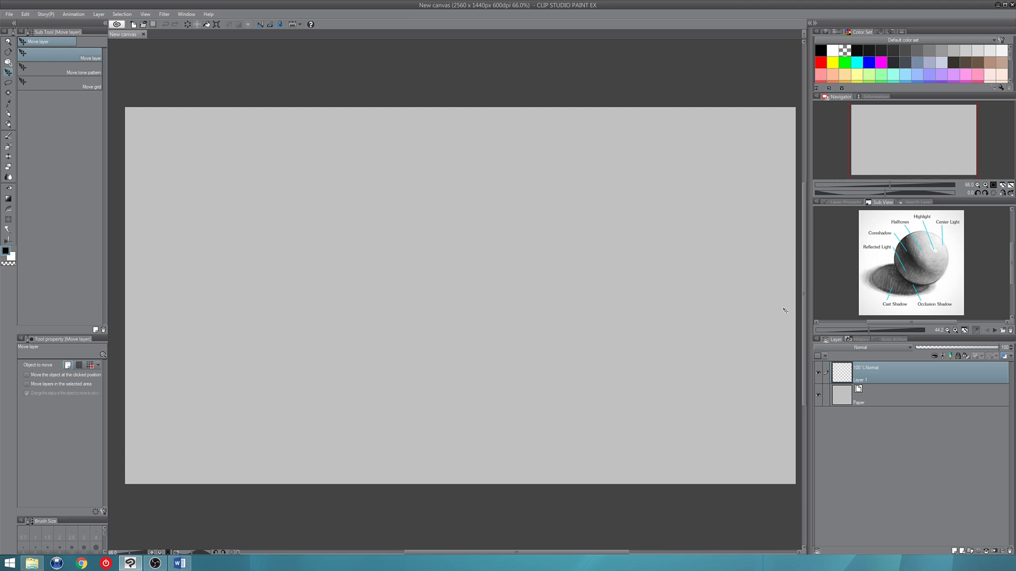
# Step: Pan and zoom the sphere reference to 75%, framing the Coreshadow and Reflected Light area
pyautogui.moveTo(805, 274); pyautogui.dragTo(805, 276)
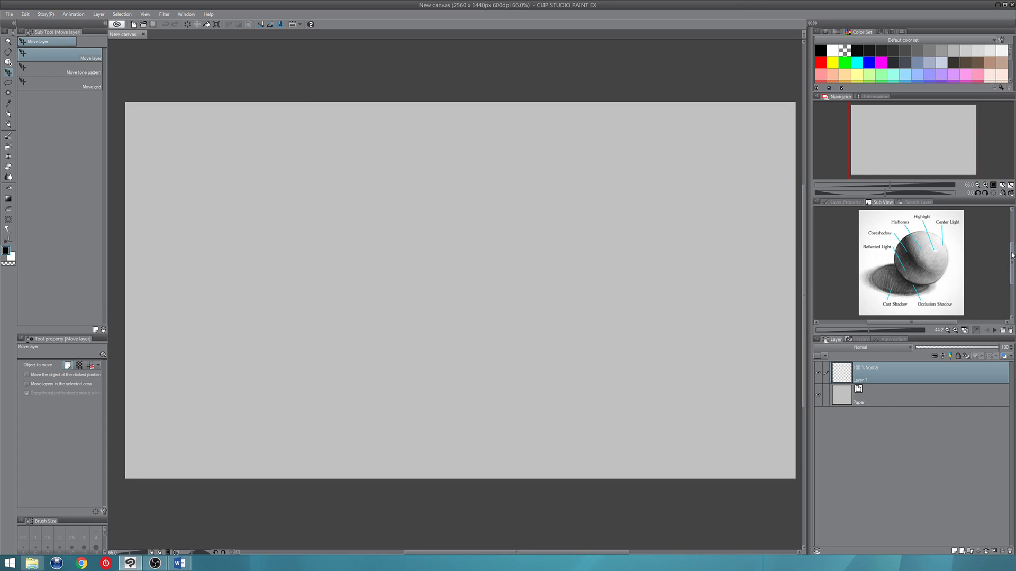
pyautogui.moveTo(1012, 255); pyautogui.dragTo(1012, 254)
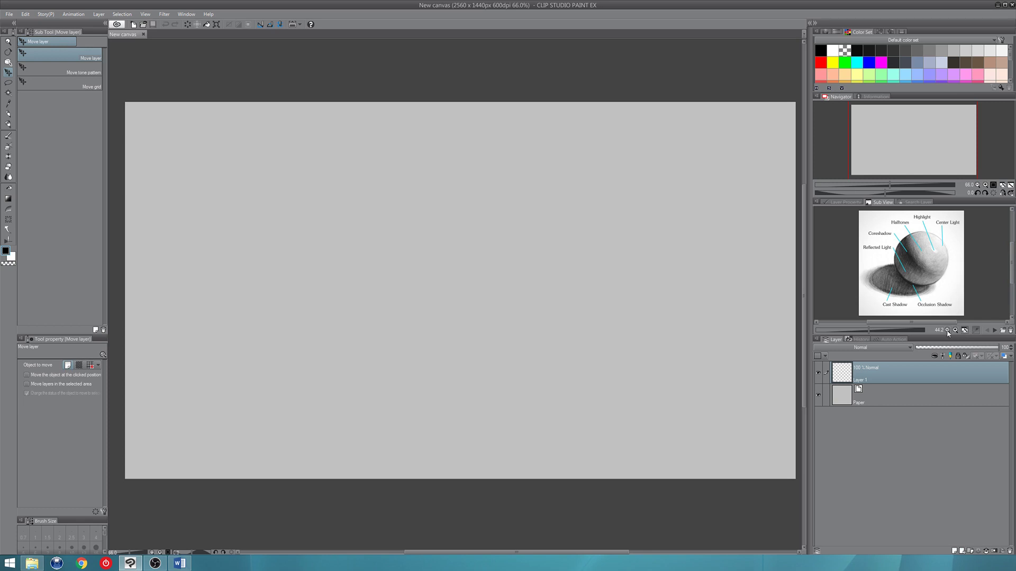
pyautogui.moveTo(897, 323); pyautogui.dragTo(900, 325)
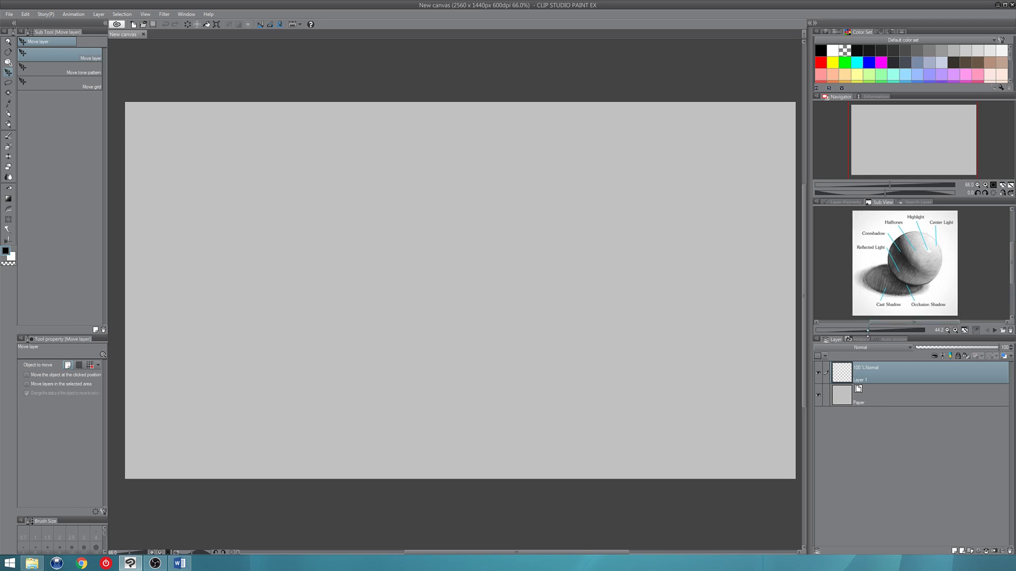
pyautogui.moveTo(869, 330); pyautogui.dragTo(870, 333)
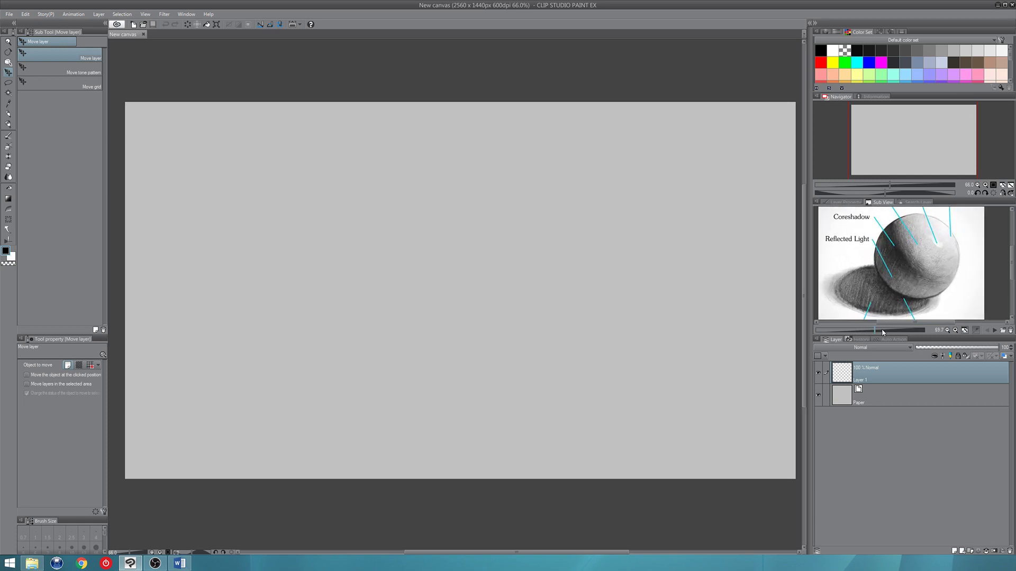
pyautogui.moveTo(875, 333); pyautogui.dragTo(871, 333)
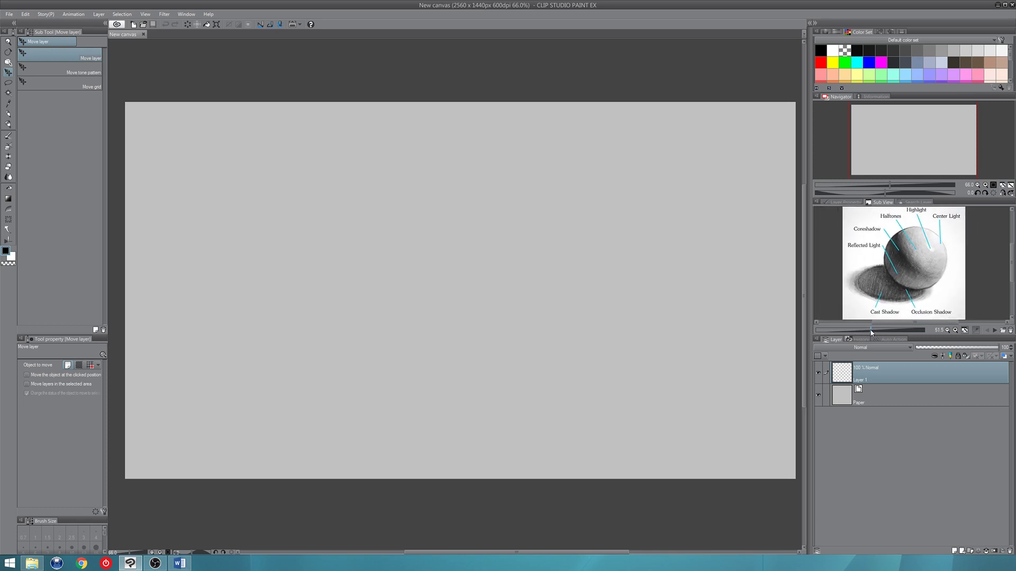
pyautogui.click(955, 331)
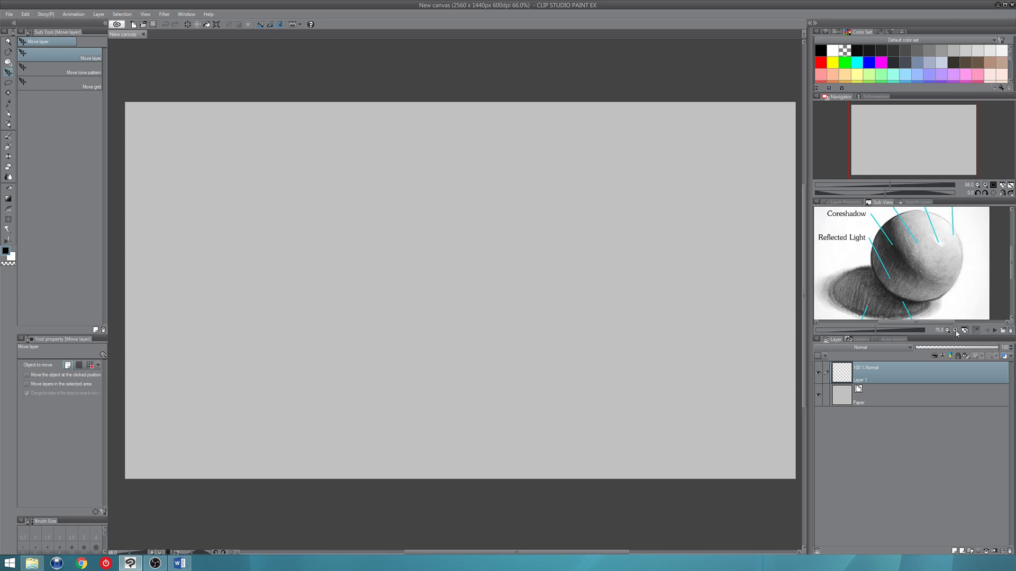
pyautogui.click(956, 331)
# Step: Zoom the sphere reference out to 50% and sample white from its Center Light highlight
pyautogui.click(946, 330)
pyautogui.click(947, 331)
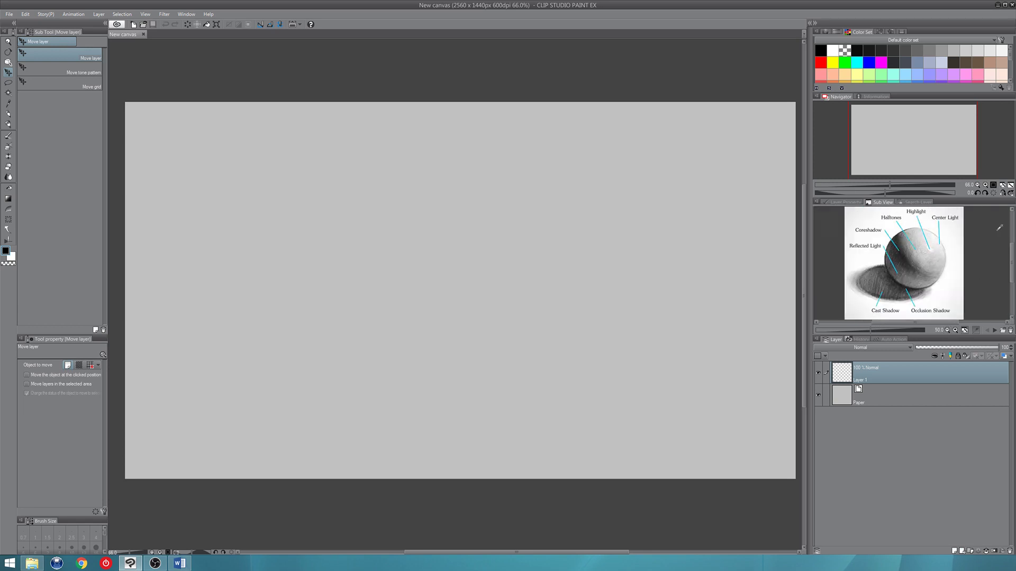
pyautogui.moveTo(1012, 263); pyautogui.dragTo(1012, 266)
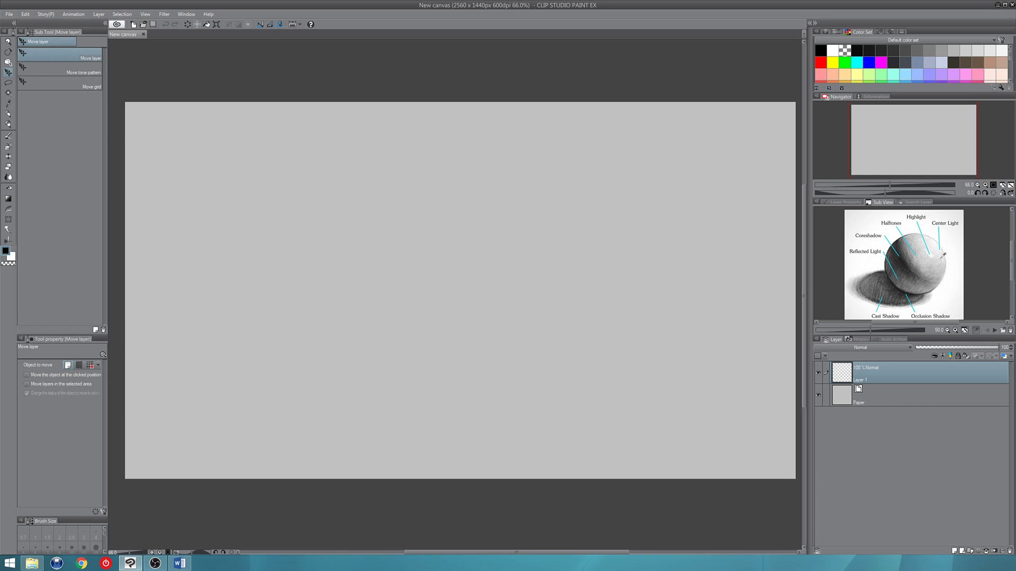
pyautogui.click(929, 224)
pyautogui.click(6, 252)
# Step: Switch to the pencil and draw two white strokes on the canvas
pyautogui.click(8, 115)
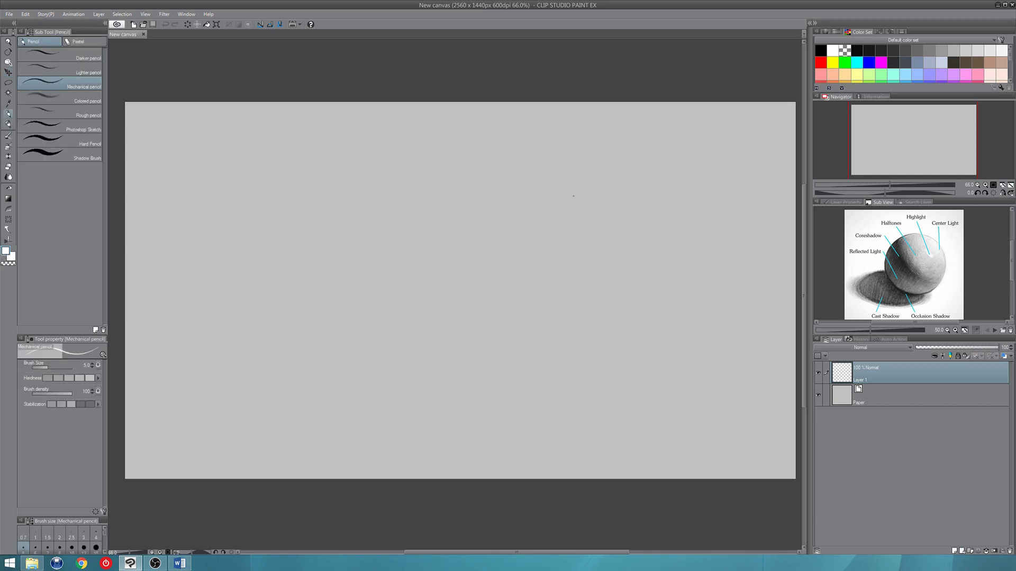
pyautogui.moveTo(590, 180)
pyautogui.mouseDown()
pyautogui.moveTo(549, 183)
pyautogui.moveTo(548, 243)
pyautogui.moveTo(618, 272)
pyautogui.moveTo(601, 308)
pyautogui.moveTo(535, 276)
pyautogui.moveTo(514, 298)
pyautogui.mouseUp()
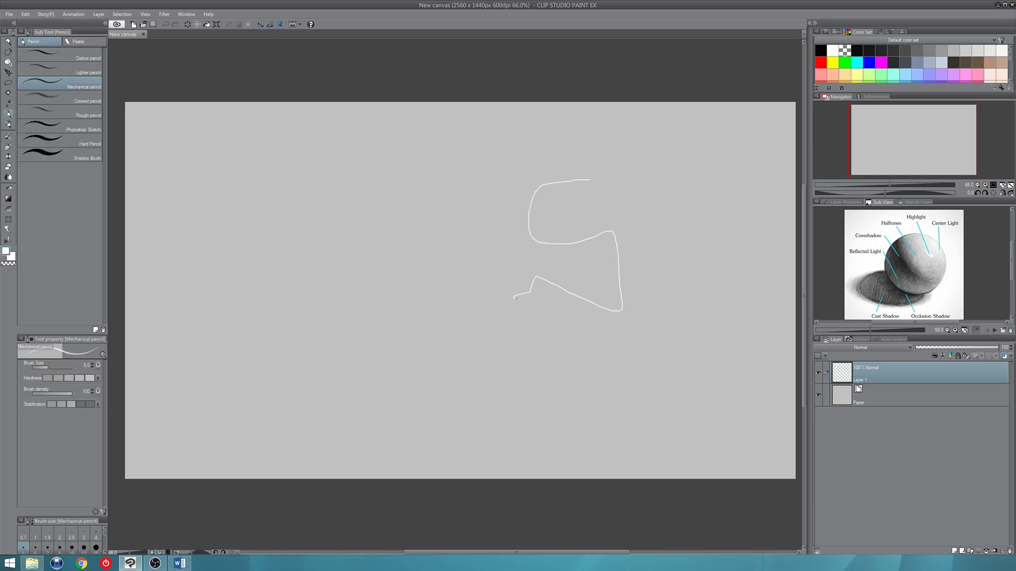
pyautogui.moveTo(577, 269)
pyautogui.mouseDown()
pyautogui.moveTo(548, 320)
pyautogui.moveTo(587, 342)
pyautogui.moveTo(482, 316)
pyautogui.mouseUp()
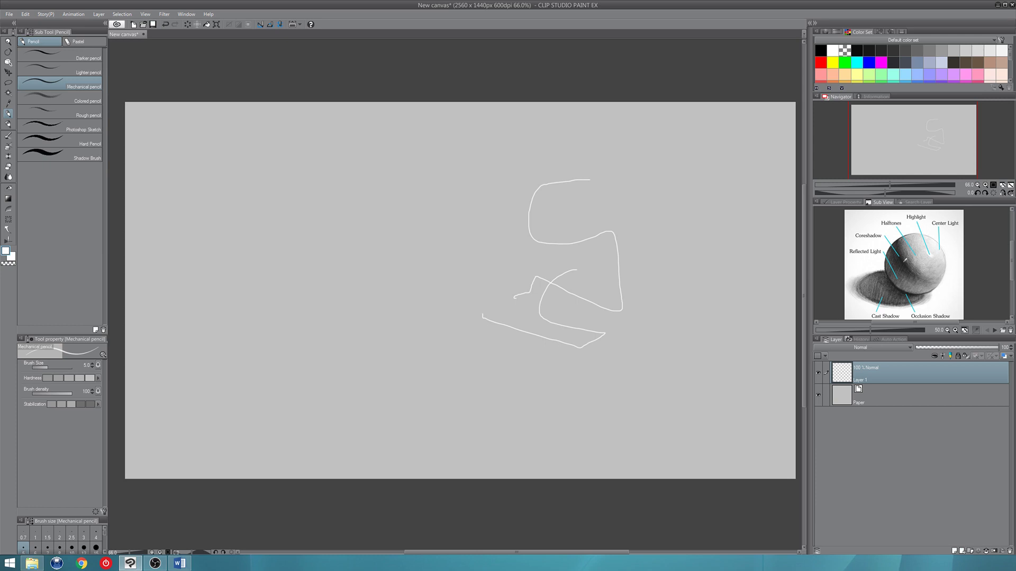
# Step: Sample dark grey from the sphere and add dark looping strokes on the canvas's right side
pyautogui.click(904, 259)
pyautogui.moveTo(680, 176)
pyautogui.mouseDown()
pyautogui.moveTo(620, 233)
pyautogui.moveTo(702, 263)
pyautogui.moveTo(661, 308)
pyautogui.mouseUp()
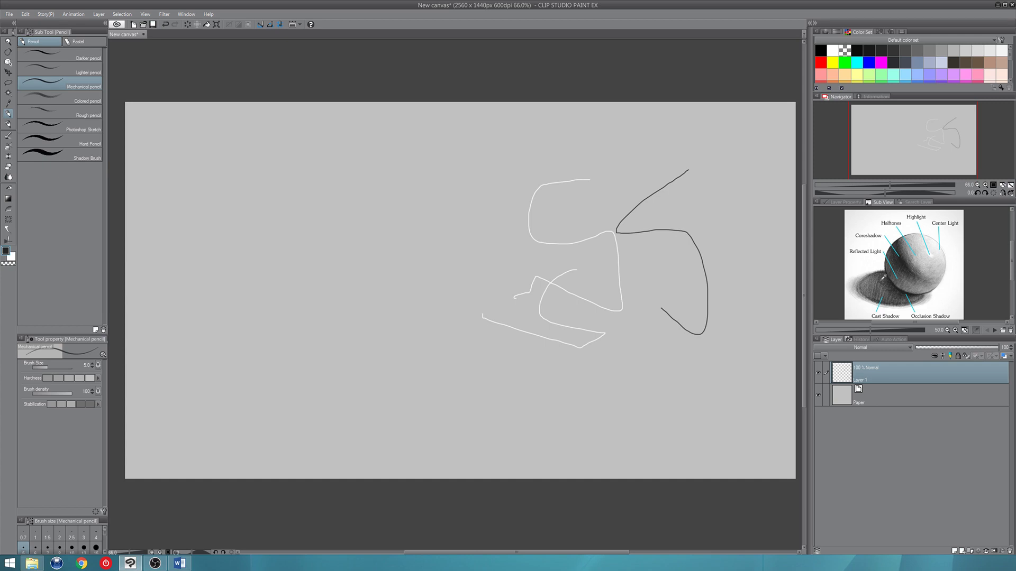
pyautogui.moveTo(711, 193)
pyautogui.mouseDown()
pyautogui.moveTo(640, 260)
pyautogui.moveTo(762, 251)
pyautogui.moveTo(653, 295)
pyautogui.moveTo(725, 228)
pyautogui.moveTo(701, 369)
pyautogui.moveTo(635, 384)
pyautogui.mouseUp()
pyautogui.moveTo(608, 347)
pyautogui.mouseDown()
pyautogui.moveTo(671, 393)
pyautogui.moveTo(713, 401)
pyautogui.moveTo(717, 357)
pyautogui.moveTo(641, 383)
pyautogui.moveTo(543, 379)
pyautogui.moveTo(688, 399)
pyautogui.moveTo(693, 338)
pyautogui.moveTo(582, 309)
pyautogui.moveTo(589, 264)
pyautogui.moveTo(566, 260)
pyautogui.moveTo(518, 304)
pyautogui.moveTo(527, 265)
pyautogui.moveTo(481, 306)
pyautogui.moveTo(528, 362)
pyautogui.moveTo(586, 313)
pyautogui.mouseUp()
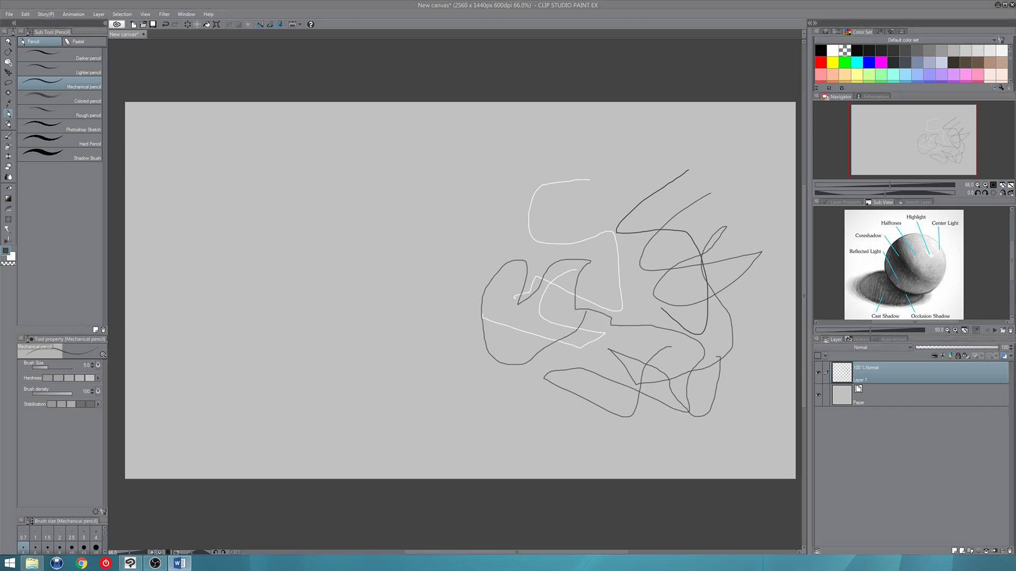
# Step: Close the scribbled canvas with Do Not Save, discarding the pencil strokes
pyautogui.click(844, 4)
pyautogui.scroll(-2, 758, 274)
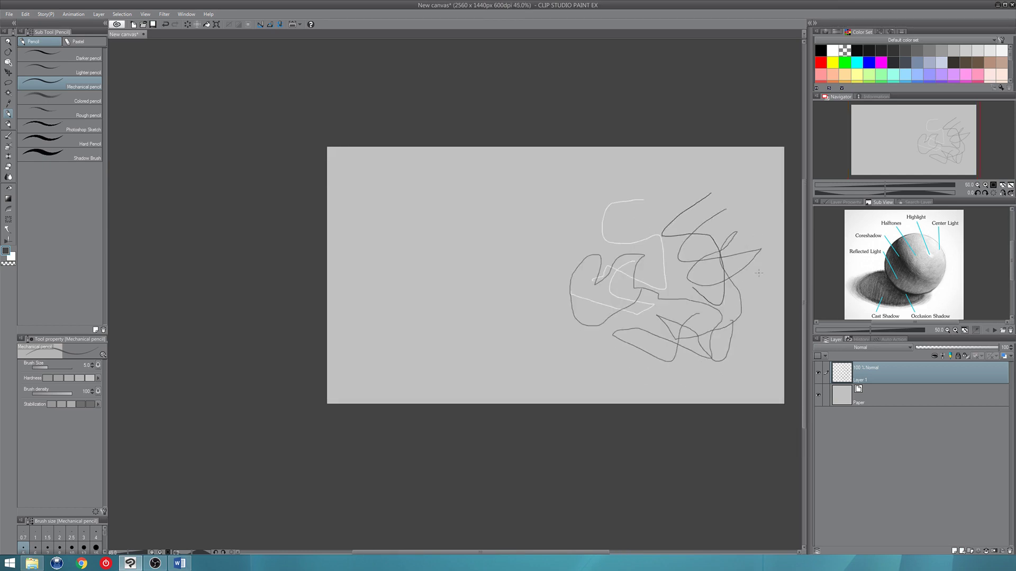
pyautogui.scroll(1, 758, 274)
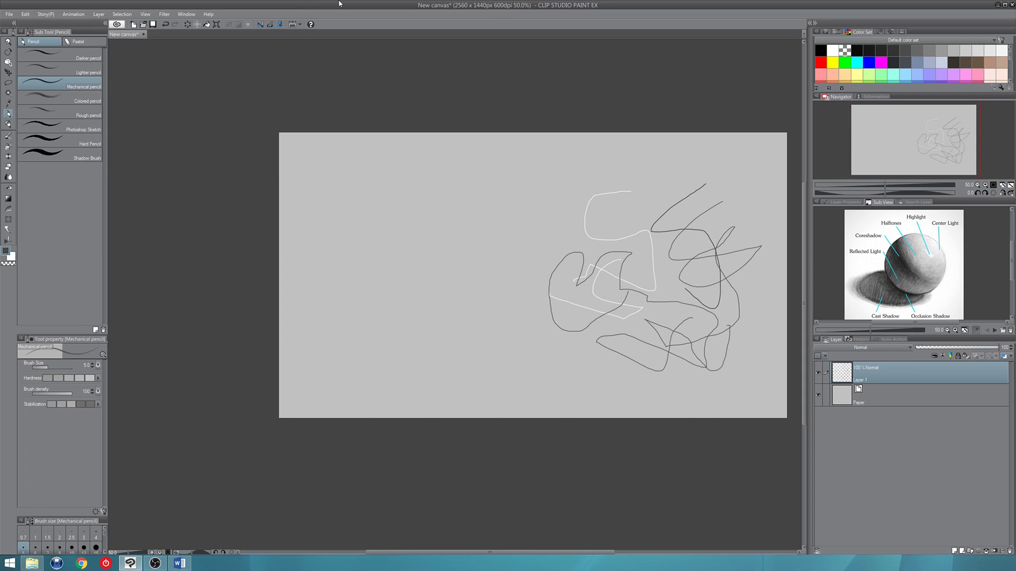
pyautogui.click(143, 35)
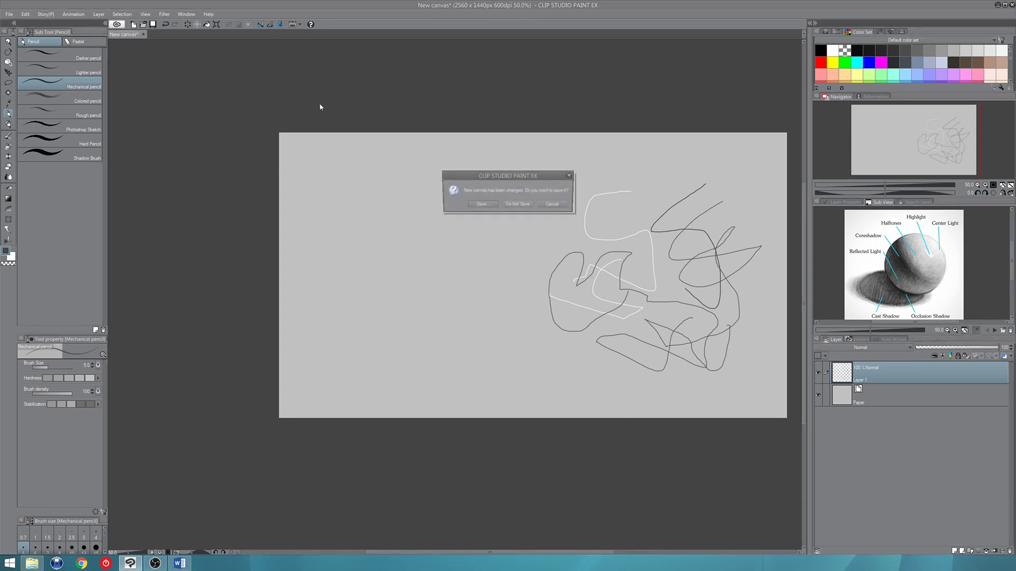
pyautogui.click(518, 205)
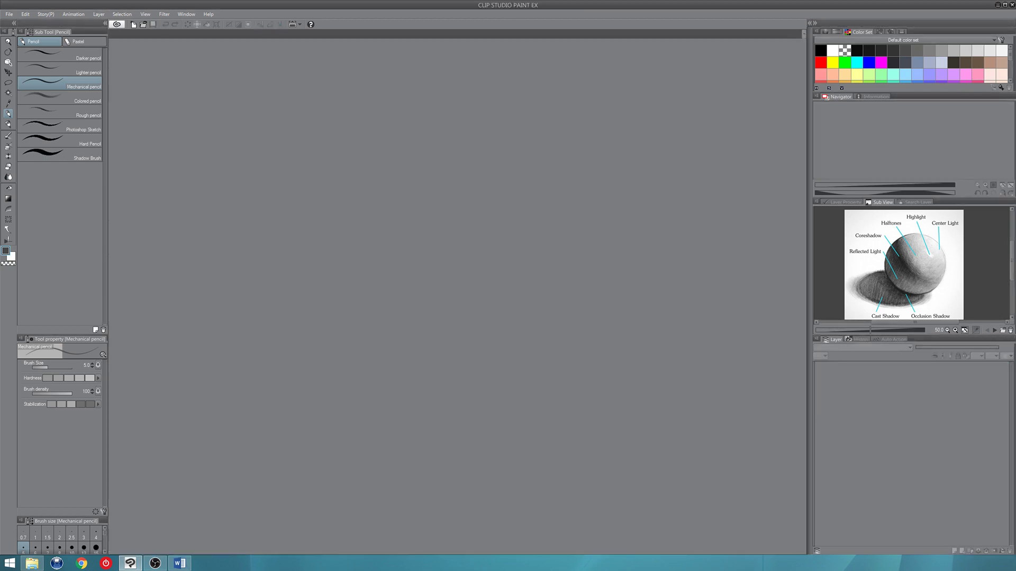
pyautogui.moveTo(1011, 252)
pyautogui.mouseDown()
pyautogui.moveTo(1011, 280)
pyautogui.moveTo(1011, 256)
pyautogui.mouseUp()
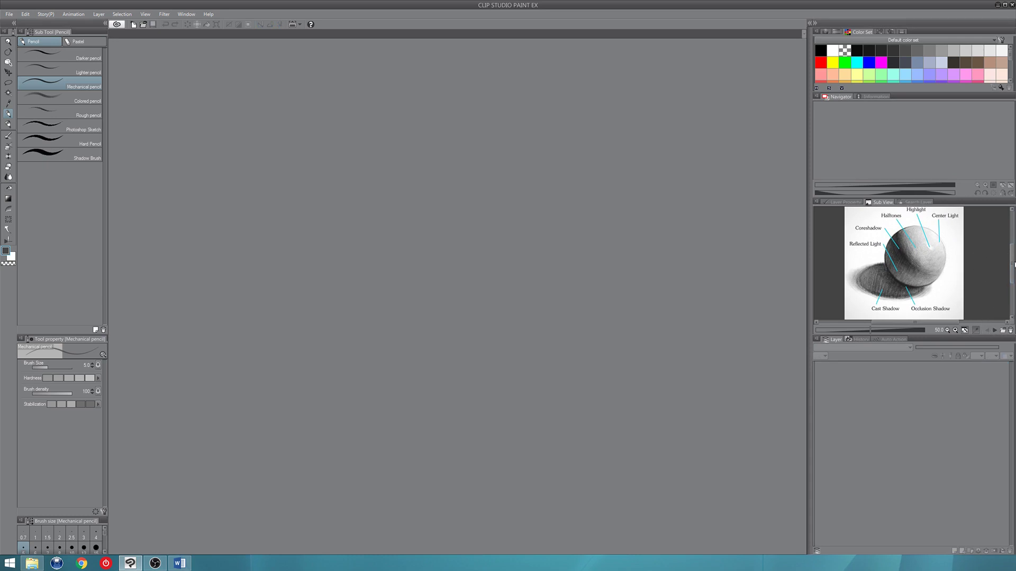
pyautogui.scroll(1, 1011, 254)
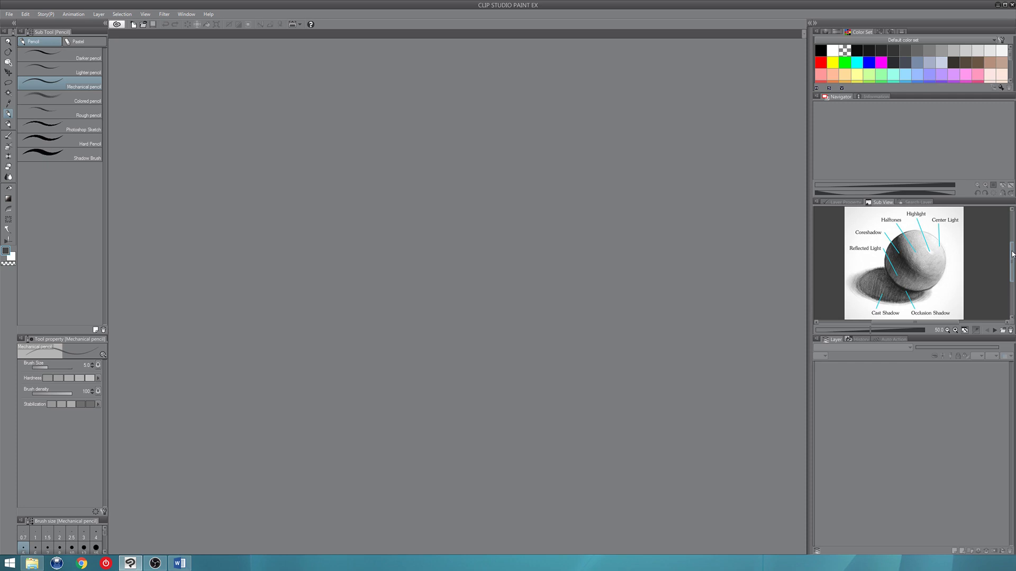
pyautogui.scroll(1, 1010, 254)
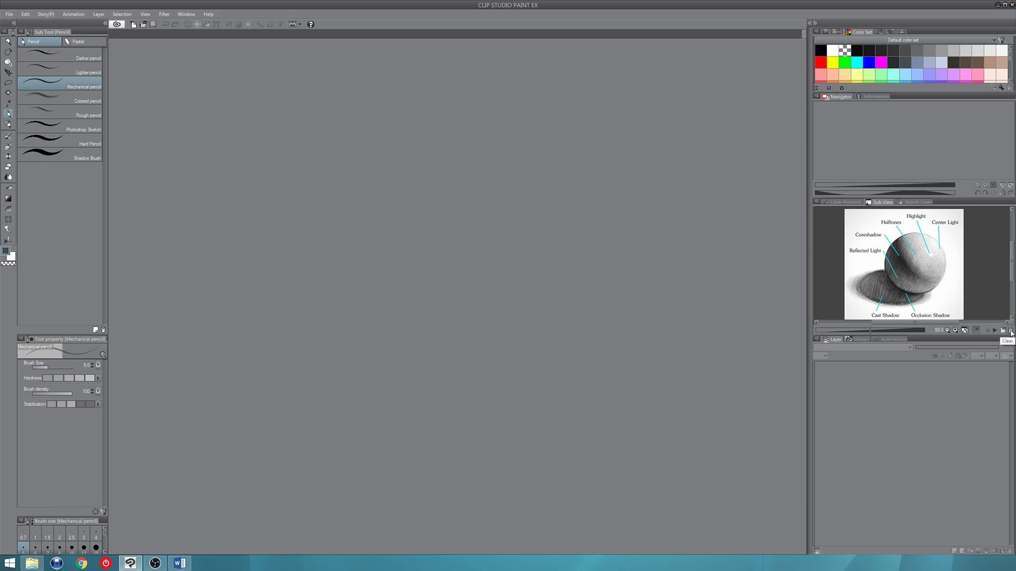
# Step: Delete the sphere, row-of-hands and last remaining reference images with the trash can icon
pyautogui.click(1011, 333)
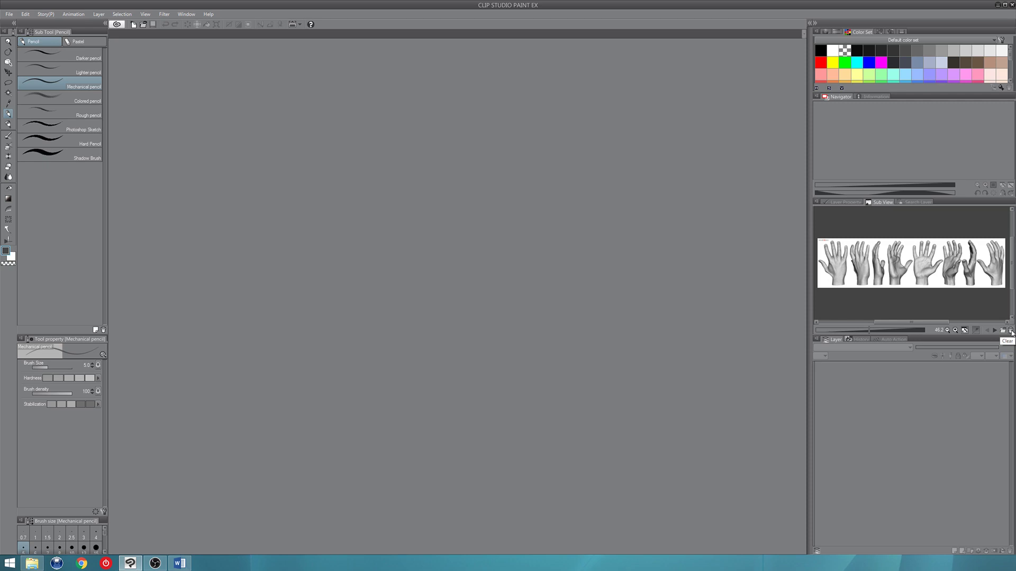
pyautogui.click(1011, 333)
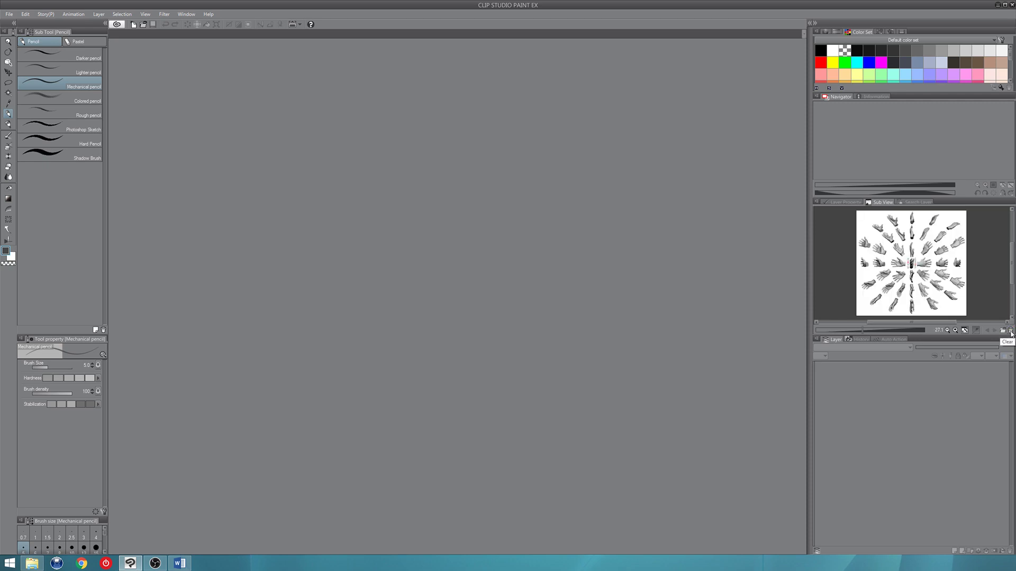
pyautogui.click(1011, 332)
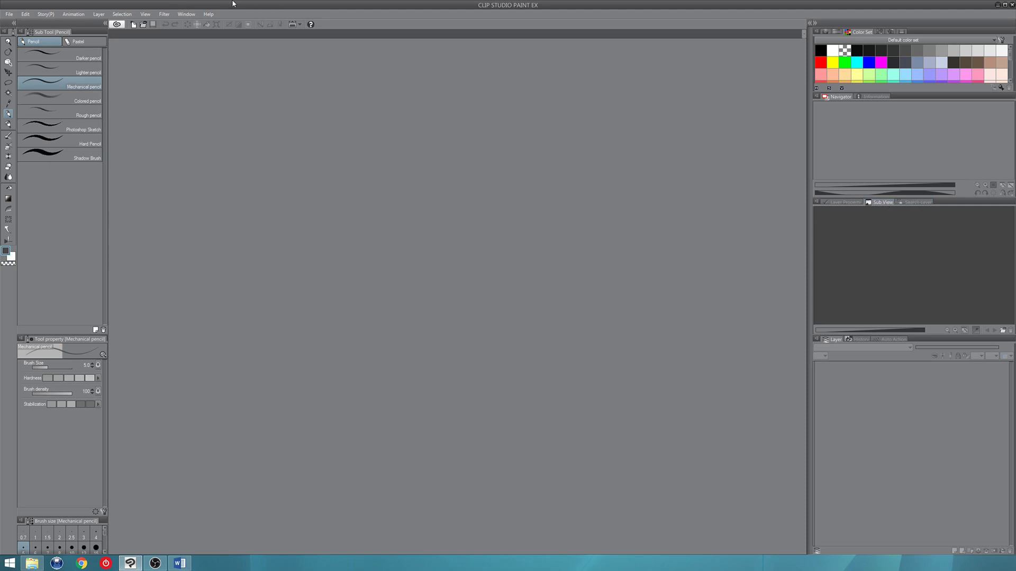
pyautogui.click(185, 15)
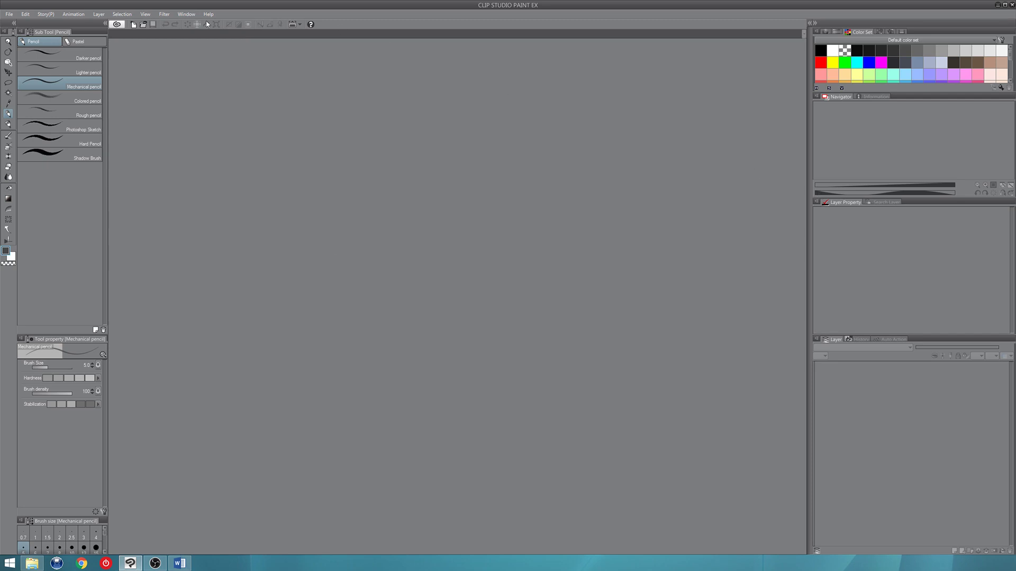
pyautogui.click(187, 14)
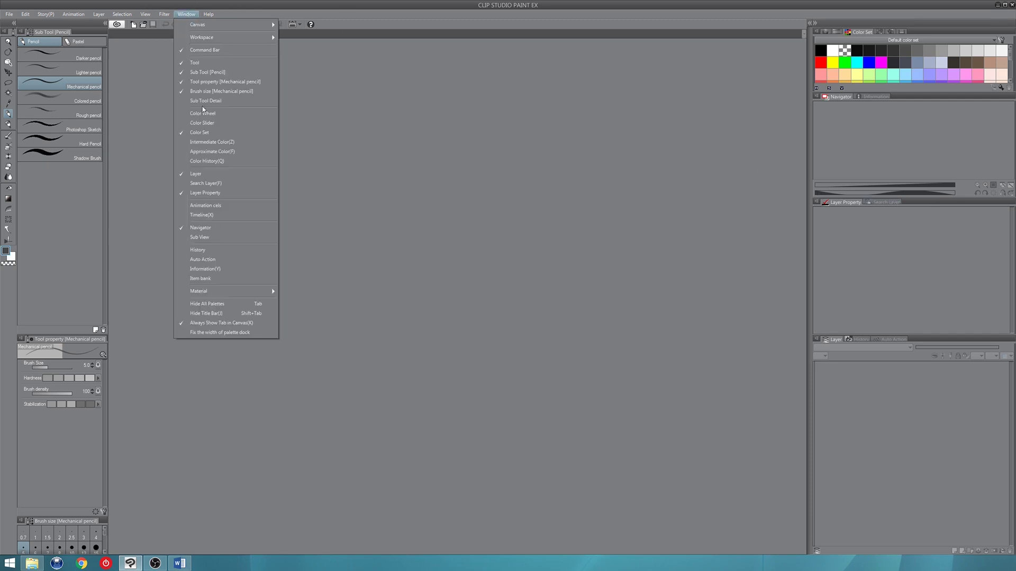
pyautogui.click(208, 237)
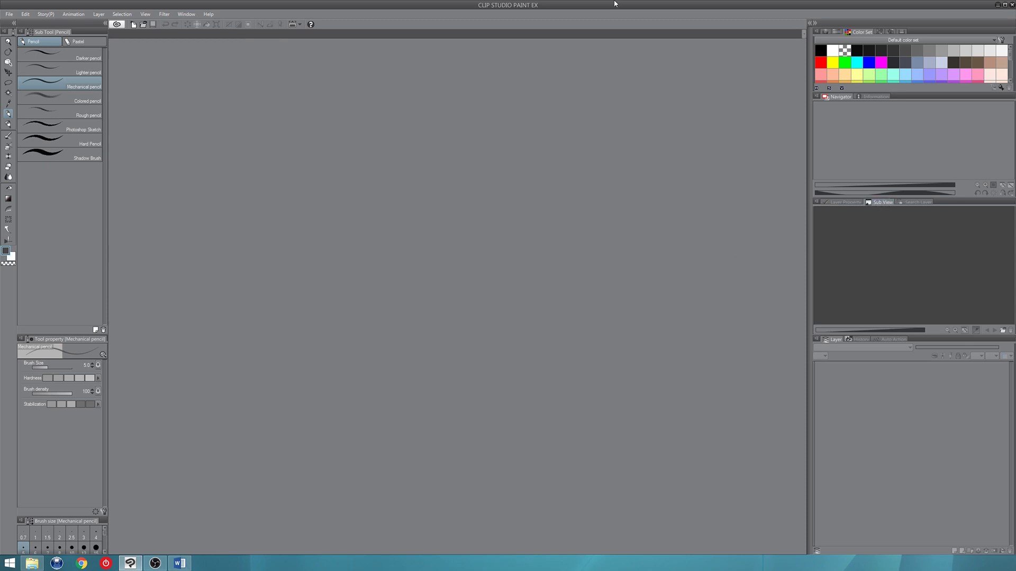
pyautogui.click(187, 15)
pyautogui.click(188, 15)
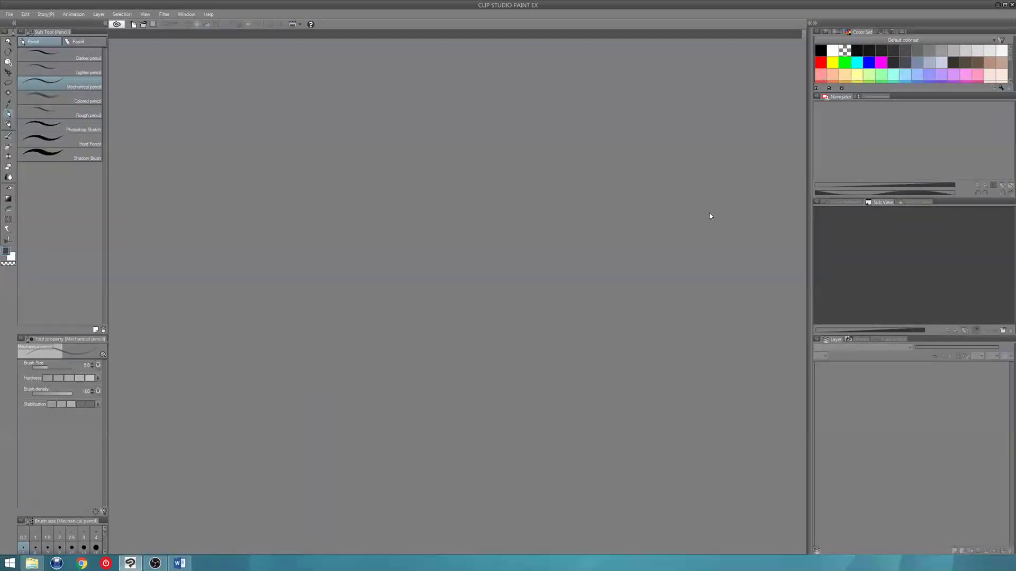